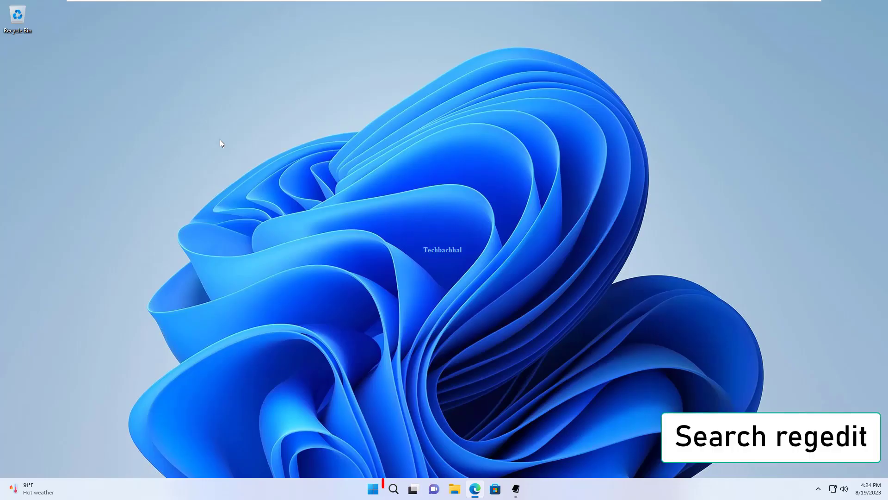
# - Find Registry Editor through Windows Search and run it as administrator, approving the UAC prompt
pyautogui.click(397, 491)
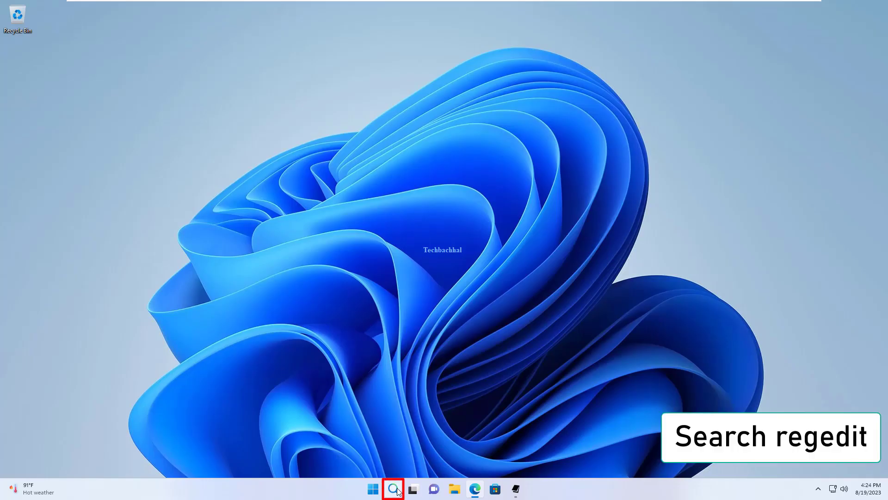
pyautogui.write('regedit')
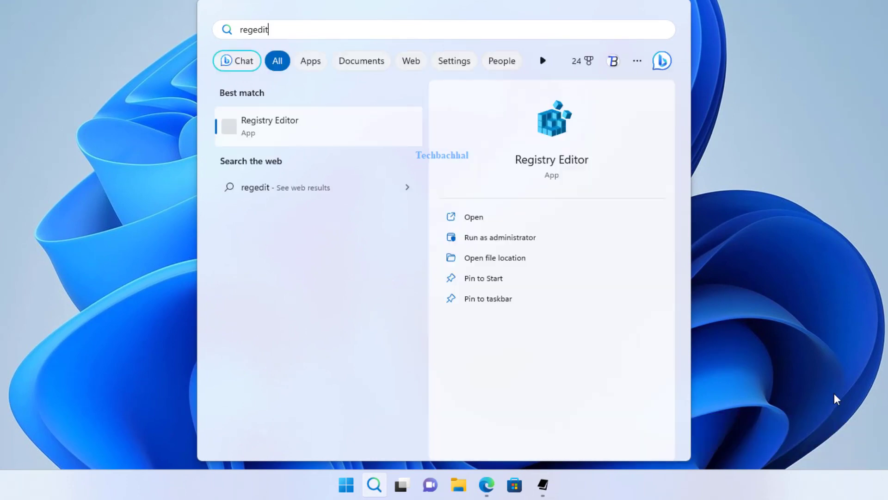
pyautogui.click(504, 238)
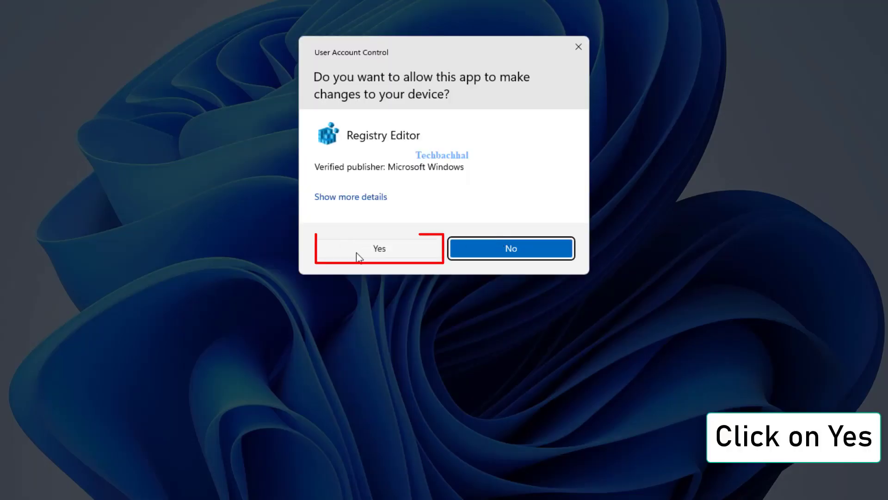
pyautogui.click(390, 249)
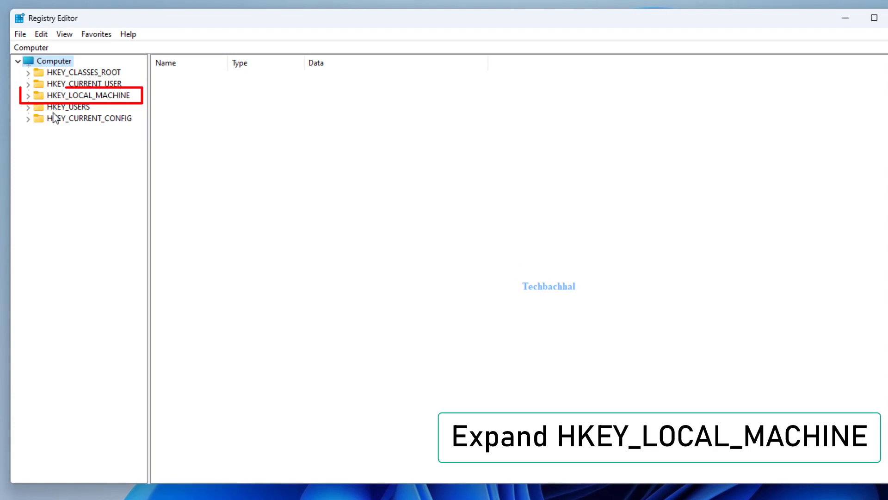
# - Expand HKEY_LOCAL_MACHINE > SOFTWARE > Policies > Microsoft in the key tree
pyautogui.click(28, 96)
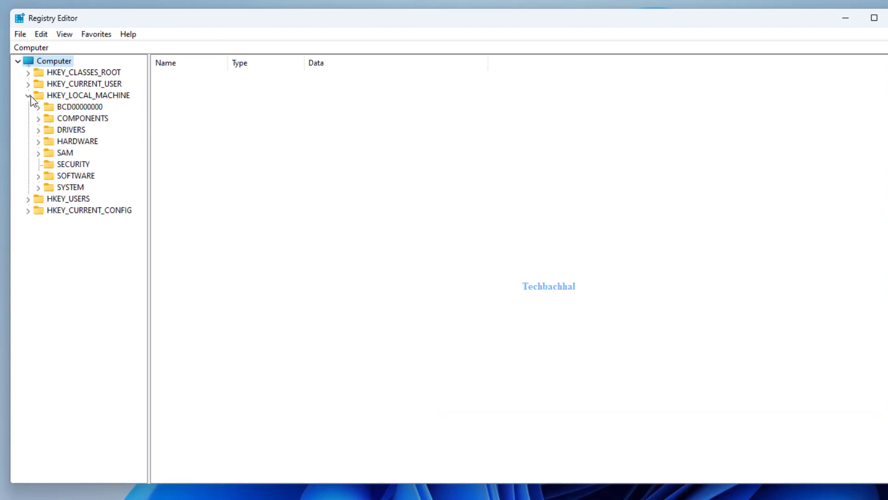
pyautogui.click(38, 177)
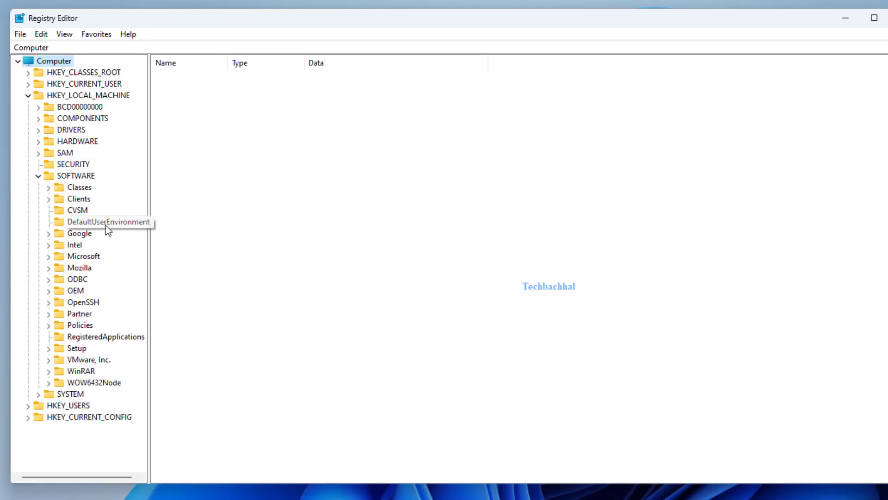
pyautogui.doubleClick(80, 326)
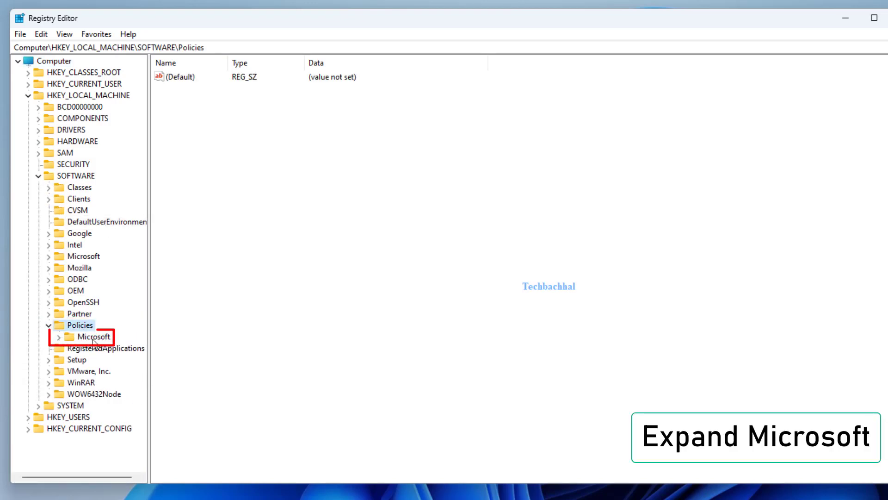
pyautogui.doubleClick(93, 338)
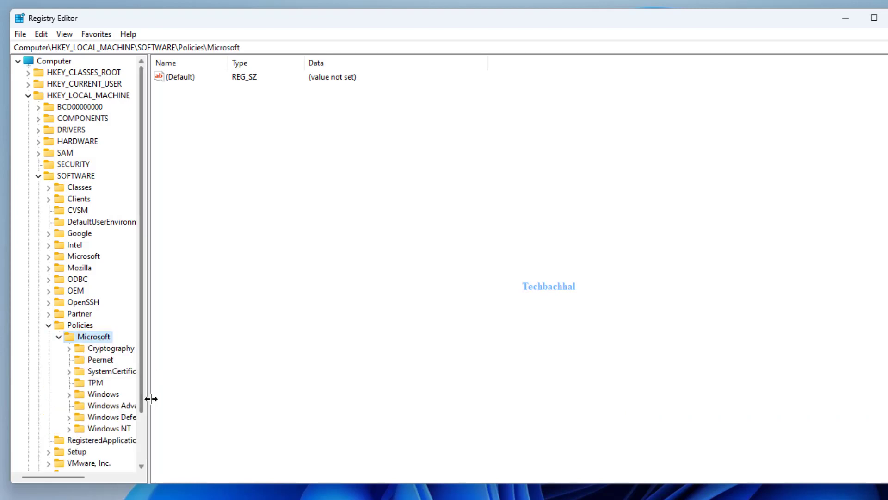
# - Widen the key tree, select the Windows Defender key, and begin adding a new value to it
pyautogui.moveTo(149, 407); pyautogui.dragTo(222, 417)
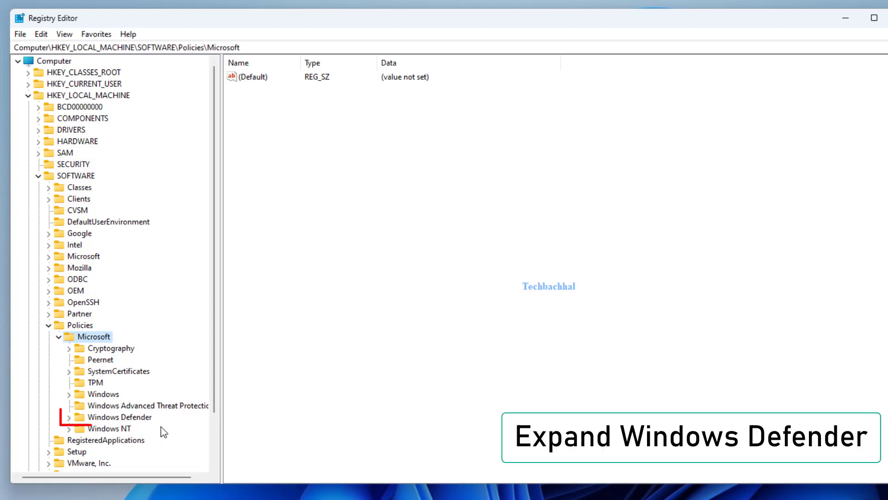
pyautogui.doubleClick(122, 418)
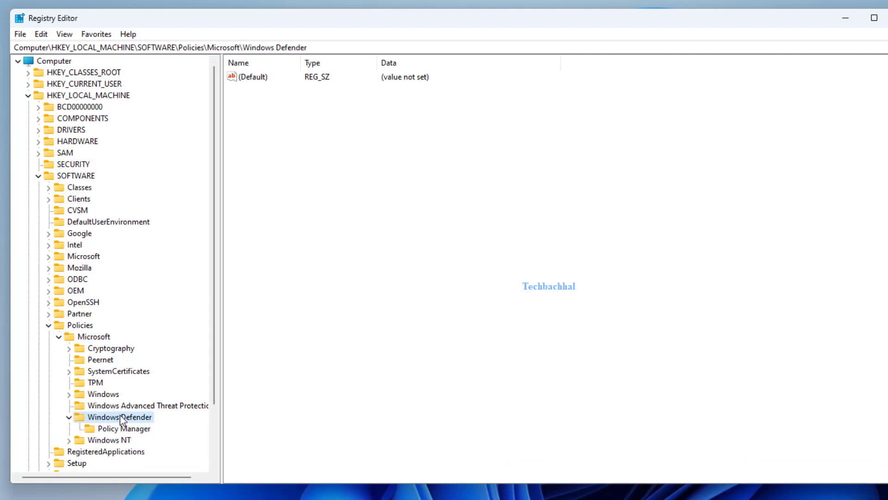
pyautogui.rightClick(260, 123)
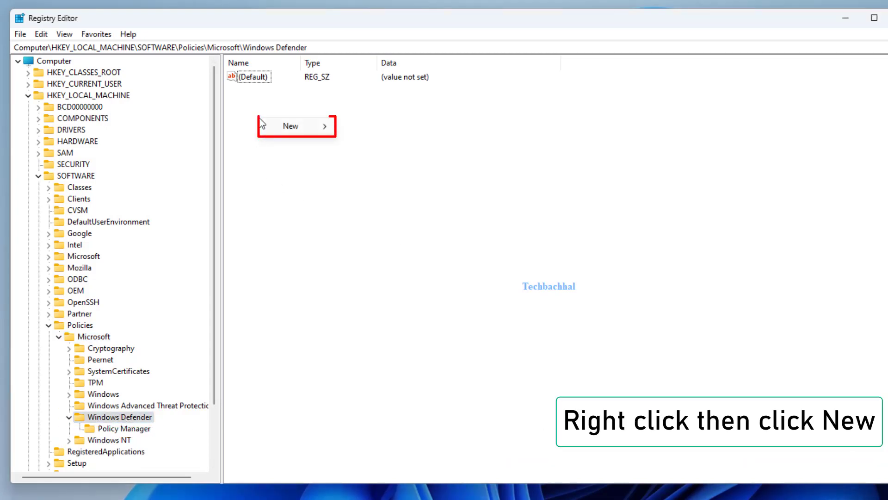
pyautogui.click(271, 126)
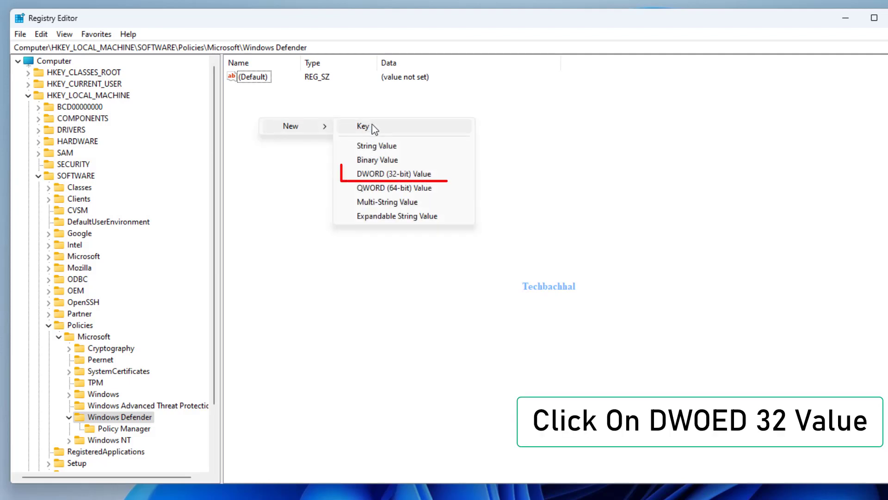
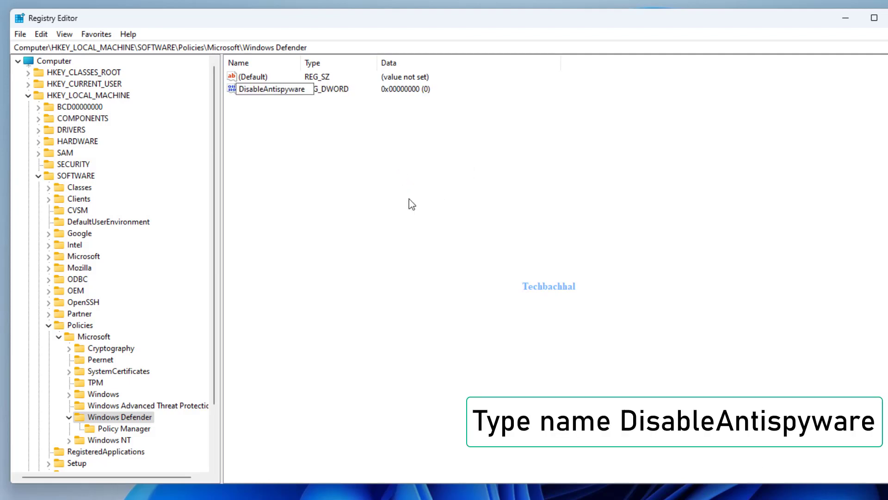
# - Confirm 'DisableAntispyware' as the name of the new DWORD value under Windows Defender
pyautogui.press('Return')
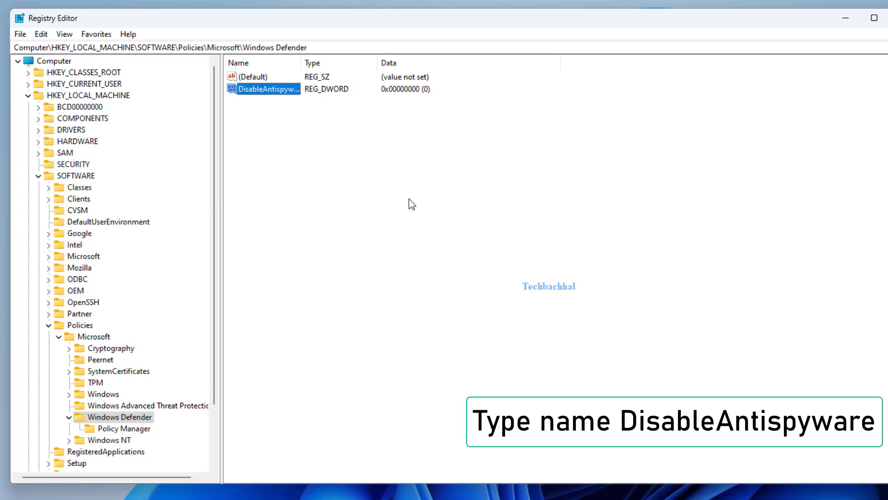
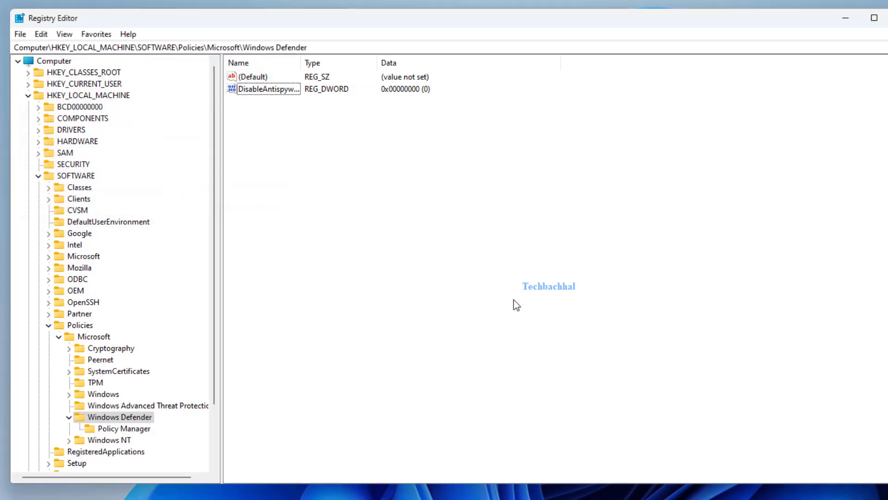
# - Create a second DWORD (32-bit) value in the Windows Defender key beside DisableAntispyware
pyautogui.rightClick(493, 278)
pyautogui.click(533, 294)
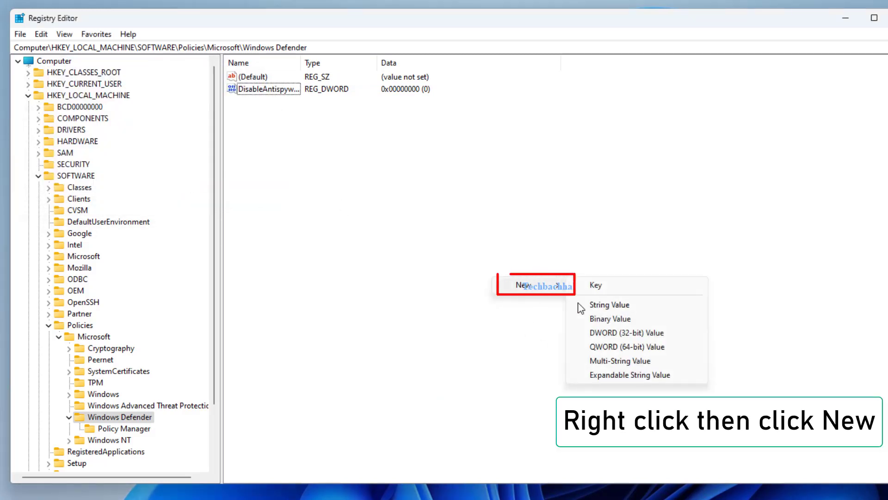
pyautogui.click(620, 334)
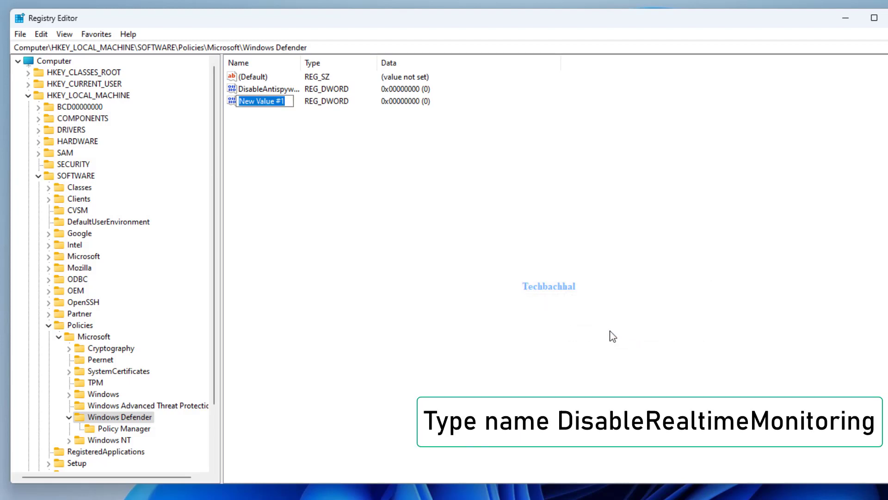
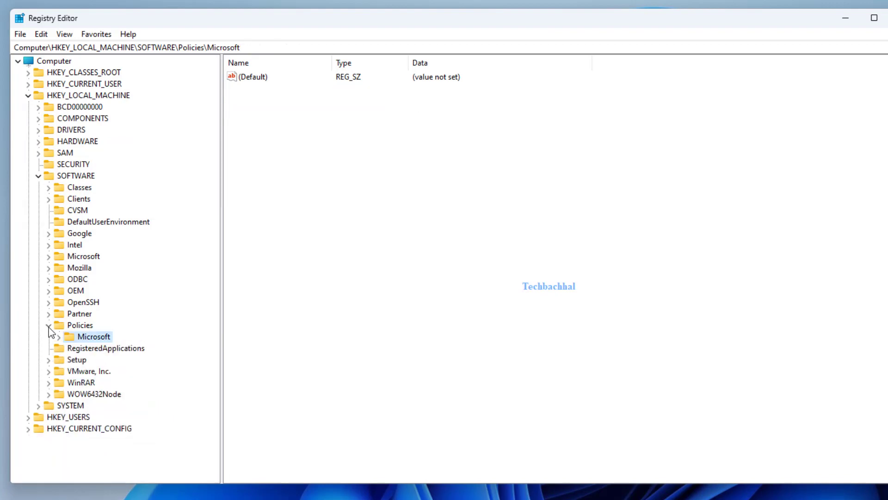
# - Collapse Microsoft, Policies, SOFTWARE and HKEY_LOCAL_MACHINE back to Computer, then close Registry Editor
pyautogui.click(48, 325)
pyautogui.click(38, 176)
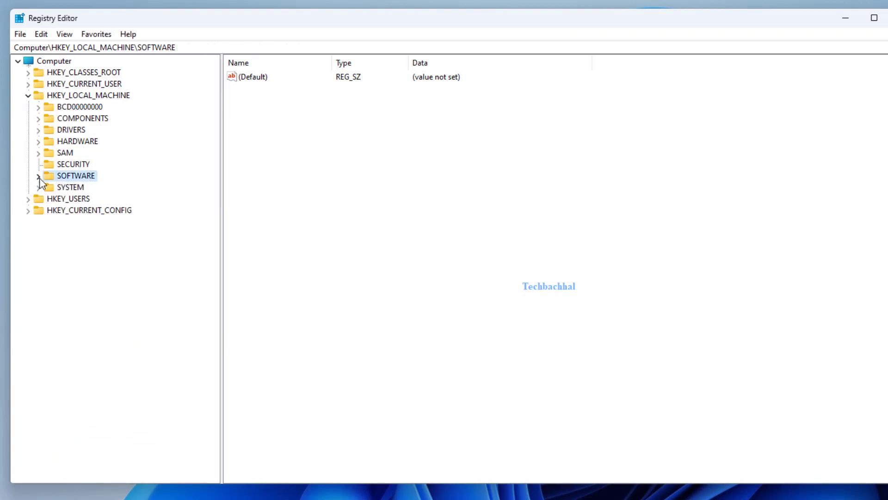
pyautogui.click(28, 96)
pyautogui.click(56, 62)
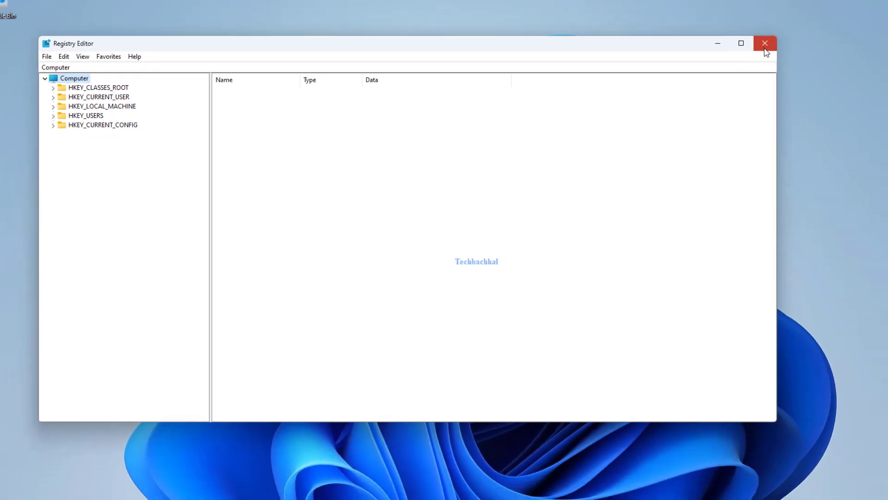
pyautogui.click(766, 42)
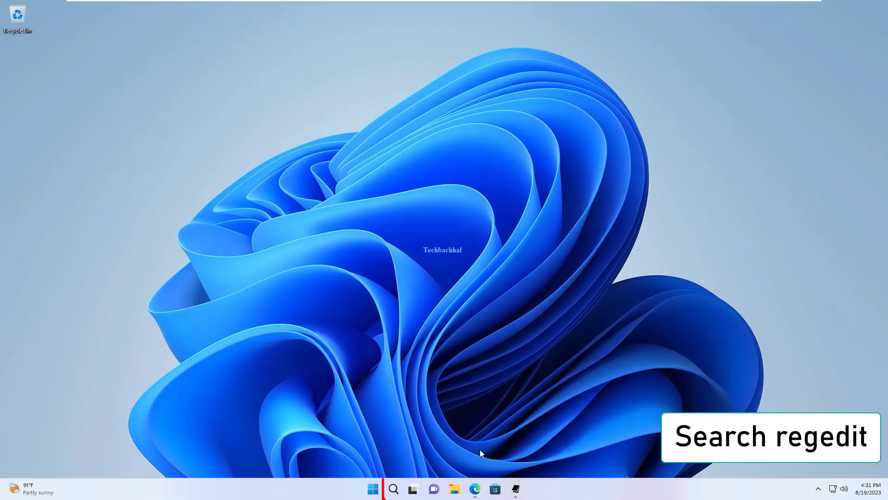
# - Search for regedit and launch Registry Editor as administrator, allowing it to make changes
pyautogui.click(393, 489)
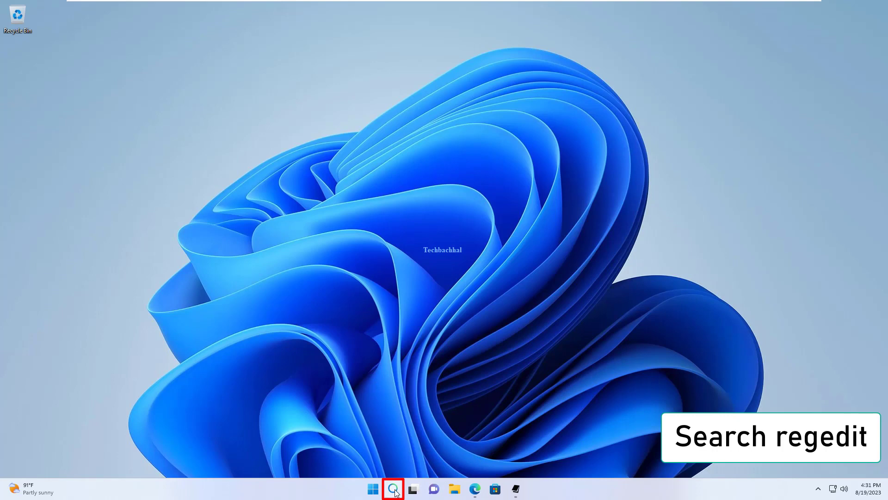
pyautogui.write('re')
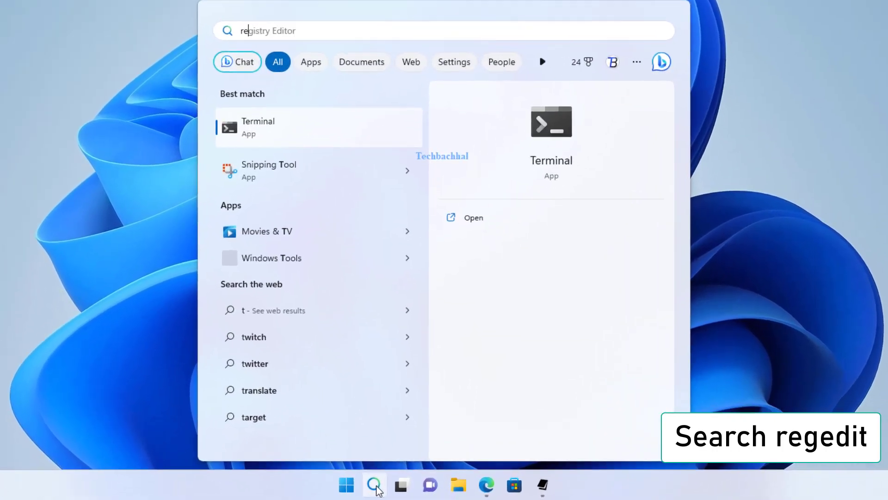
pyautogui.write('ged')
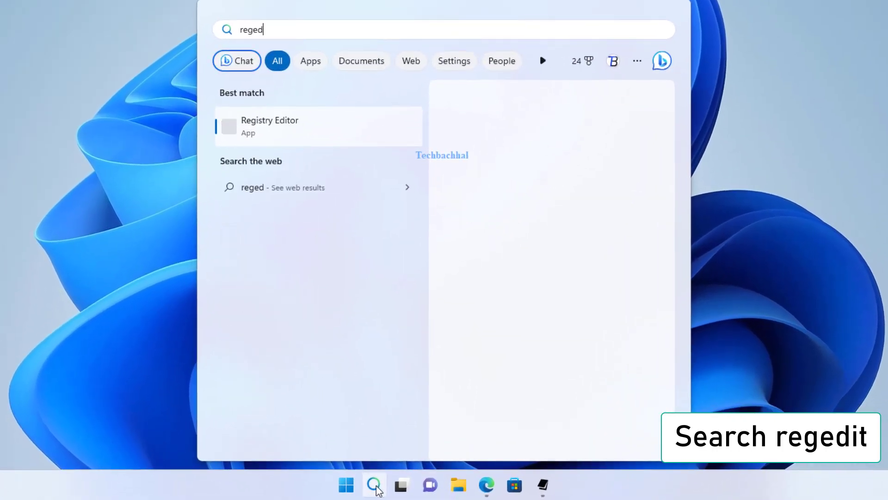
pyautogui.write('it')
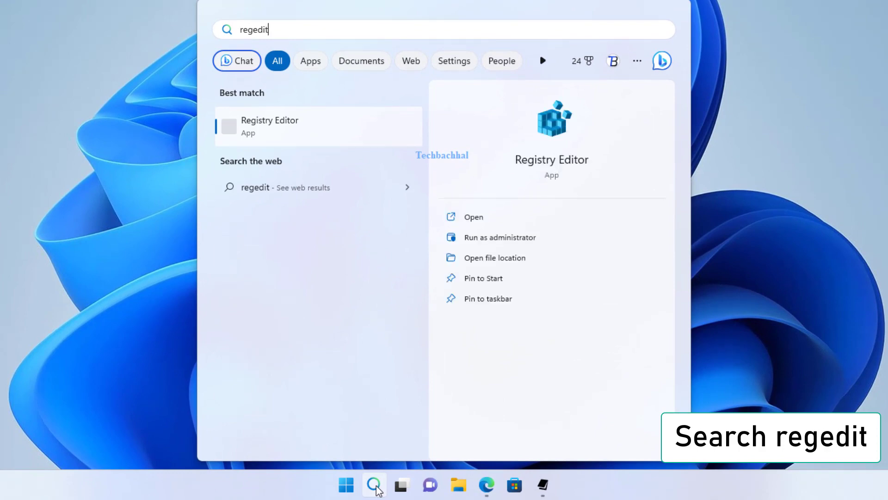
pyautogui.click(496, 238)
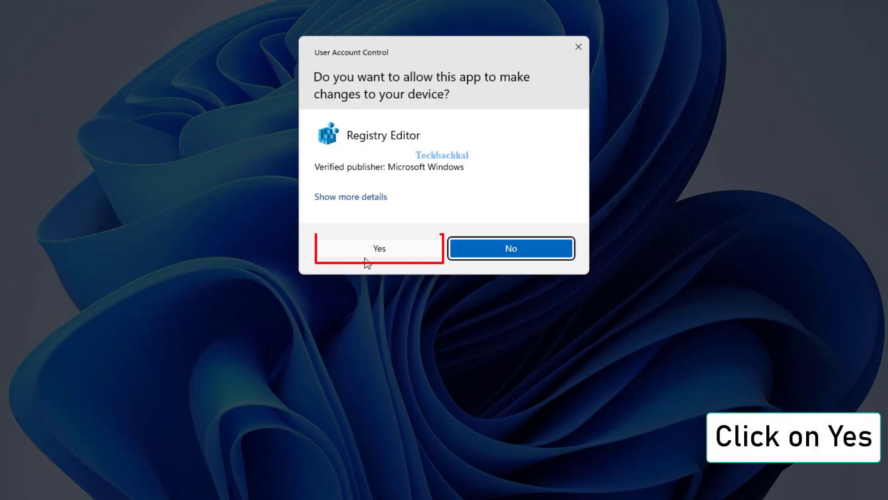
pyautogui.click(393, 250)
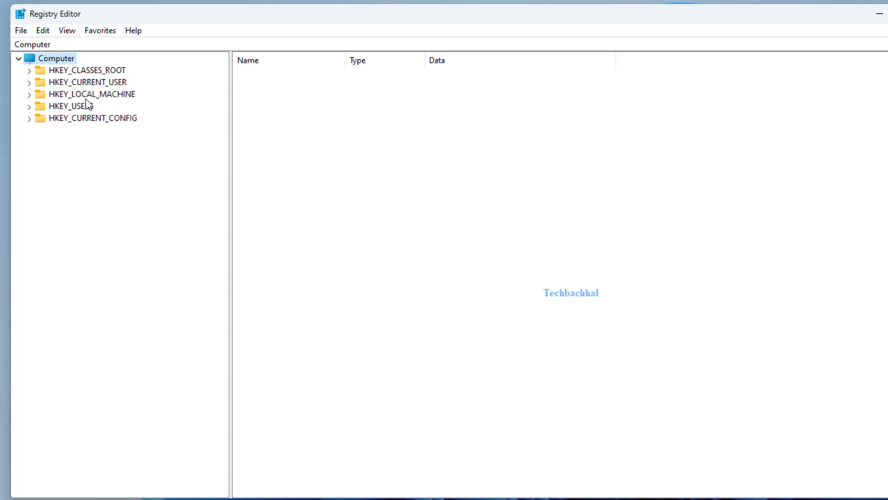
# - Expand HKEY_LOCAL_MACHINE > SOFTWARE > Policies > Microsoft to reveal the Windows key
pyautogui.click(29, 94)
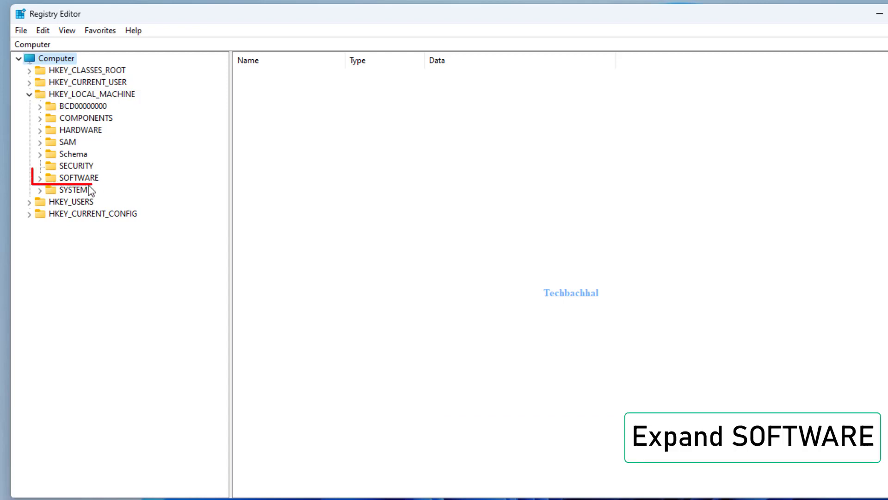
pyautogui.click(41, 178)
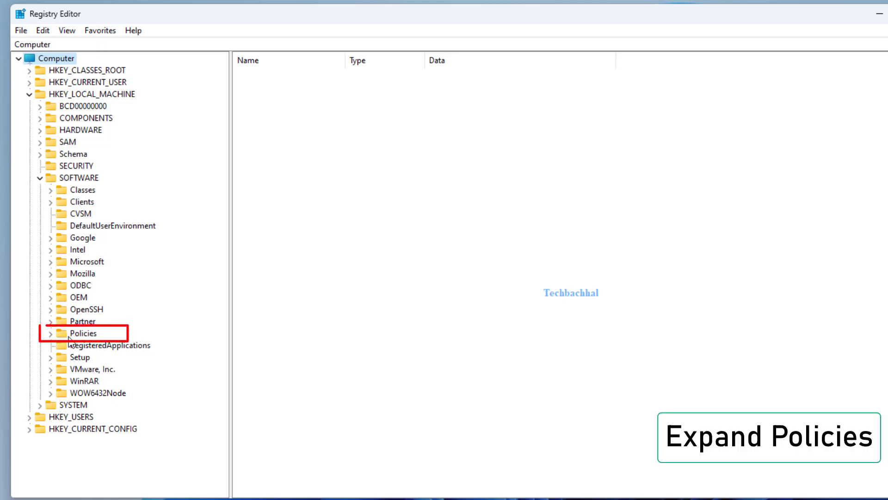
pyautogui.click(51, 335)
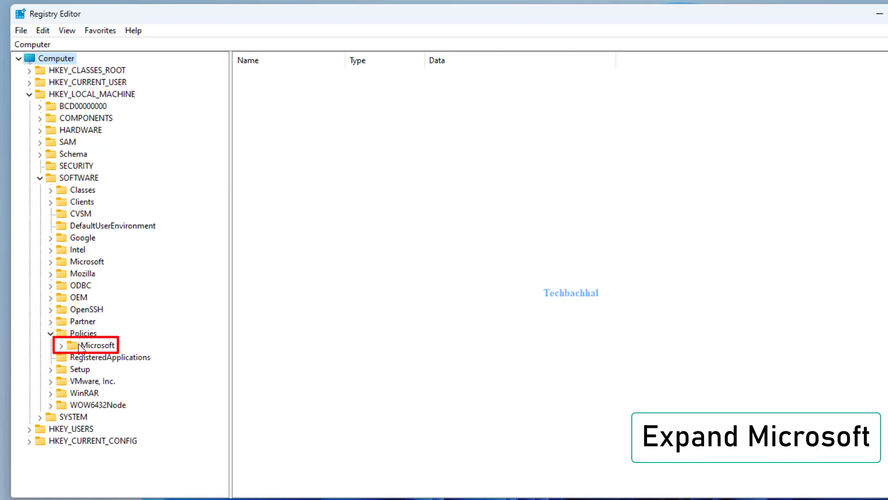
pyautogui.click(62, 346)
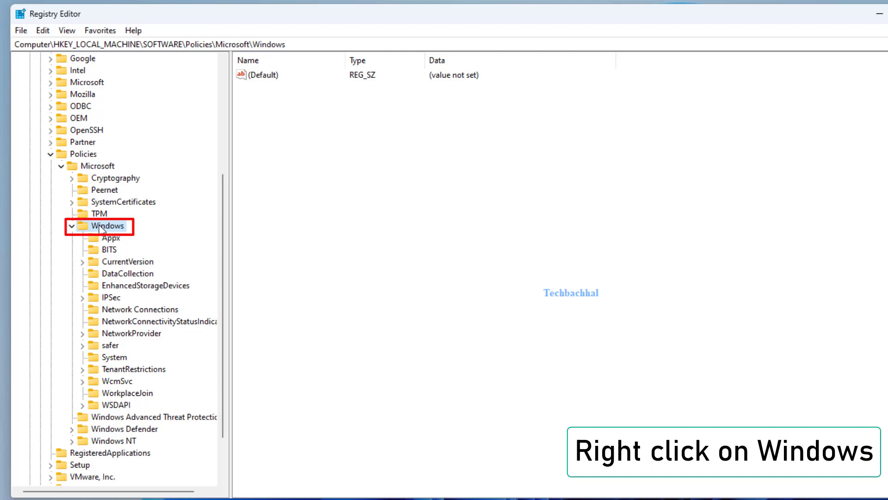
# - Add a new subkey under Windows and begin naming it 'Windows Defender'
pyautogui.rightClick(100, 226)
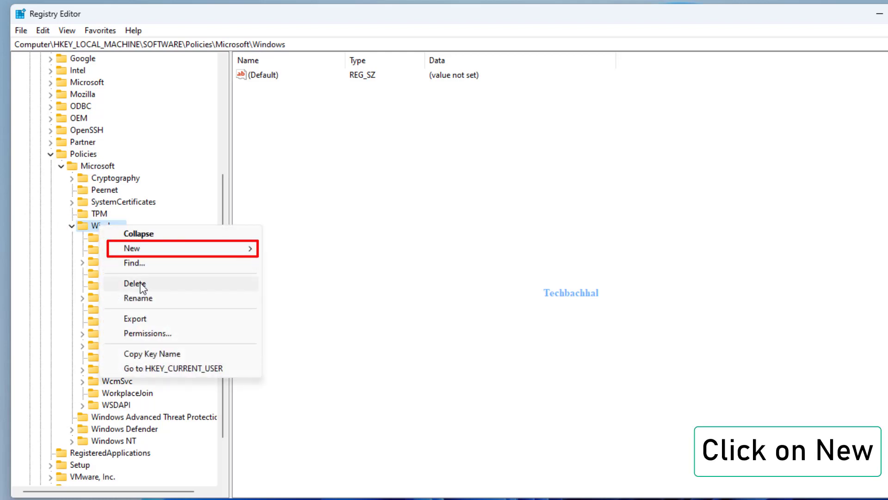
pyautogui.click(147, 253)
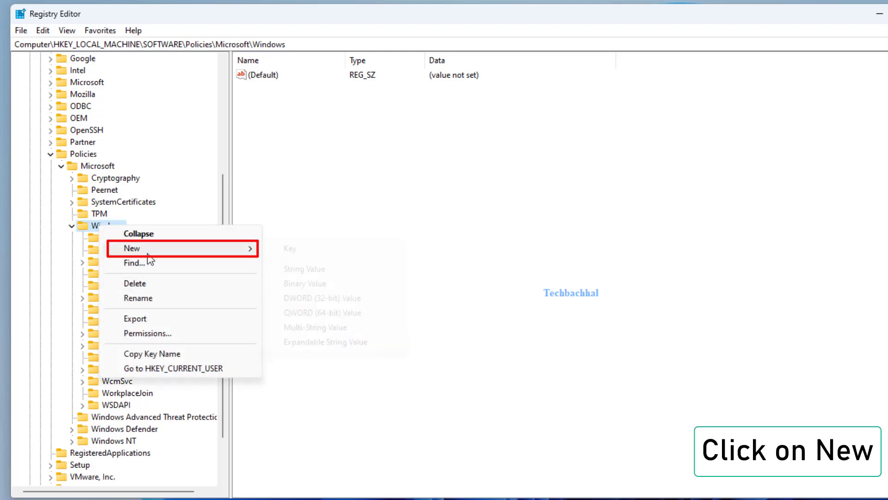
pyautogui.click(290, 248)
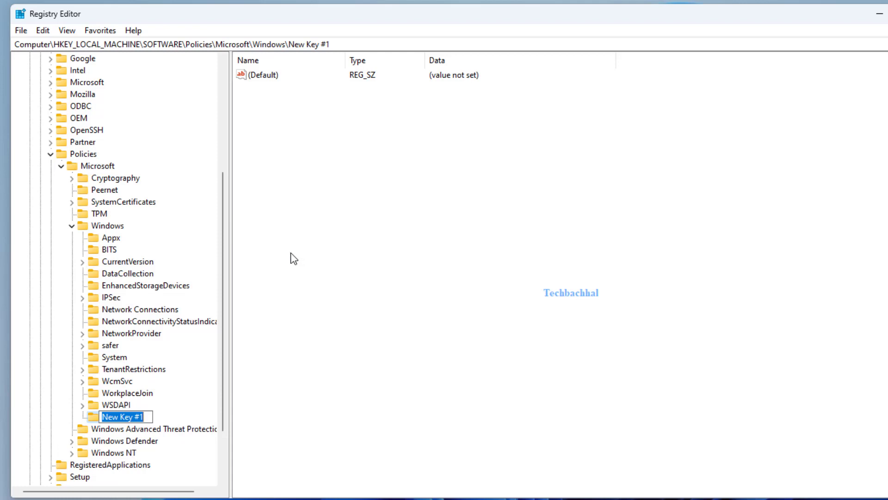
pyautogui.write('Windows Defender')
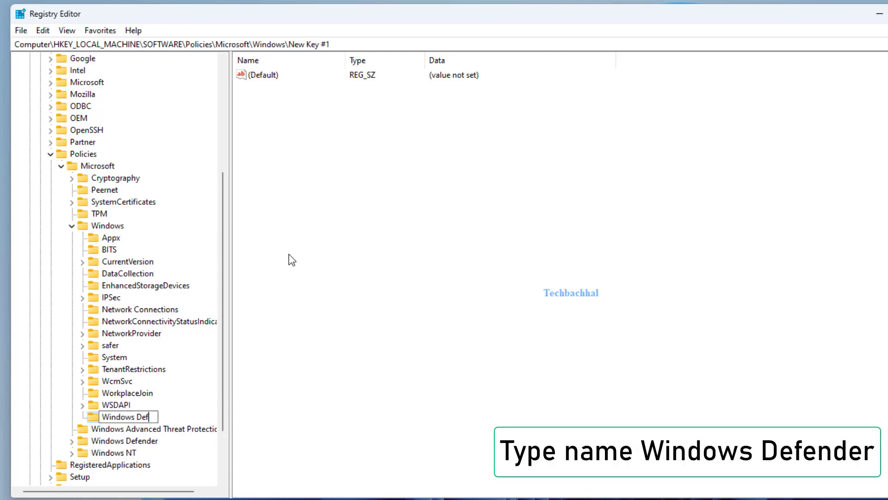
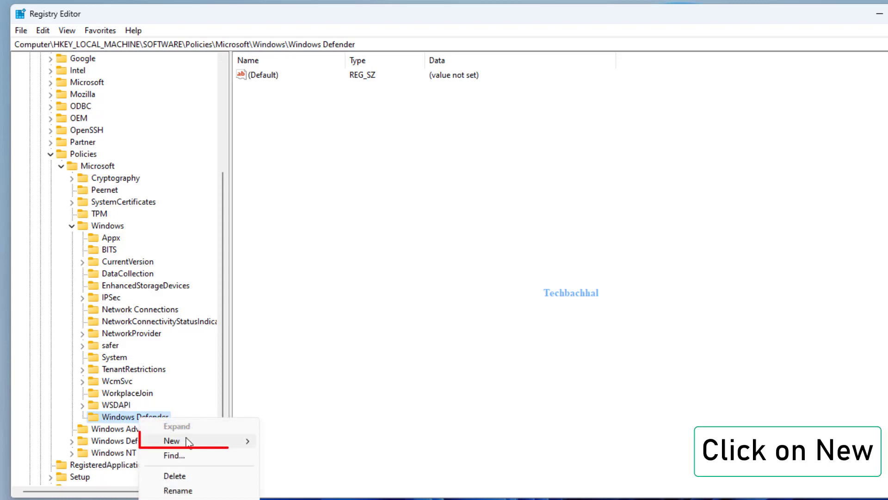
# - Create a new subkey named 'Policy Manager' under the Windows Defender key
pyautogui.click(188, 442)
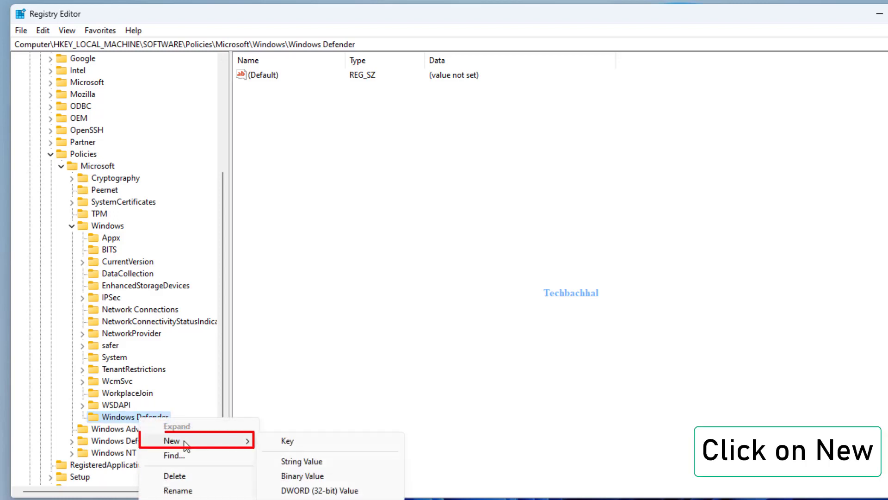
pyautogui.click(295, 441)
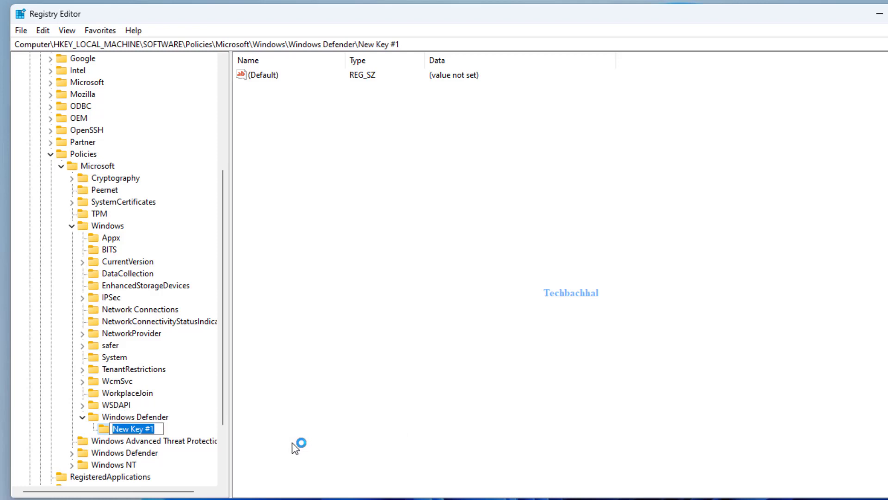
pyautogui.write('Policy Manager')
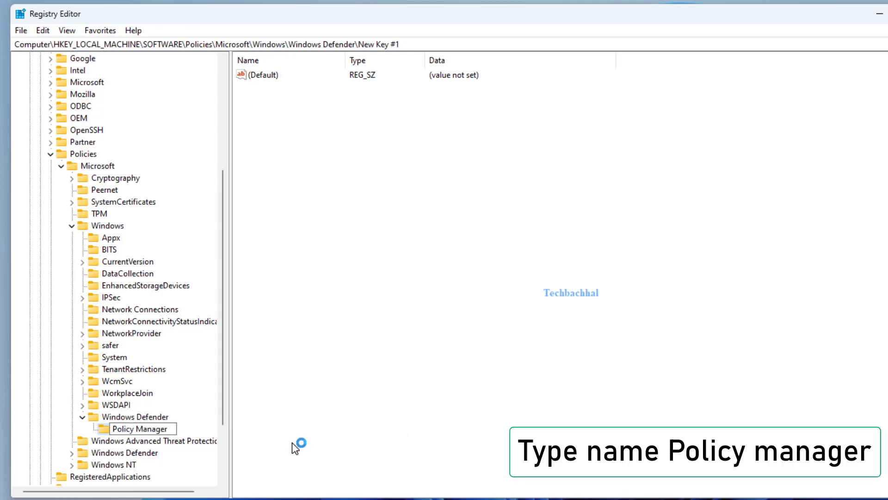
pyautogui.press('Return')
pyautogui.click(292, 443)
# - Add a DWORD (32-bit) value named AllowUserUIAccess under Policy Manager and set its data to 1
pyautogui.rightClick(281, 169)
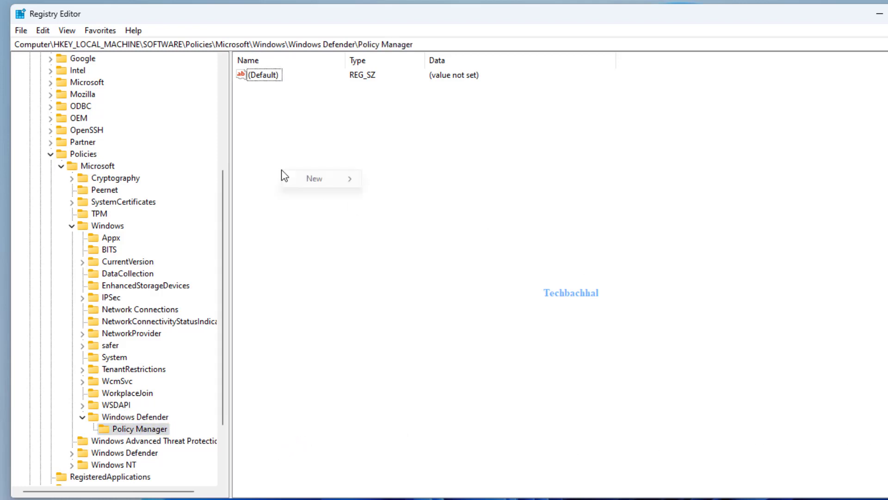
pyautogui.click(315, 179)
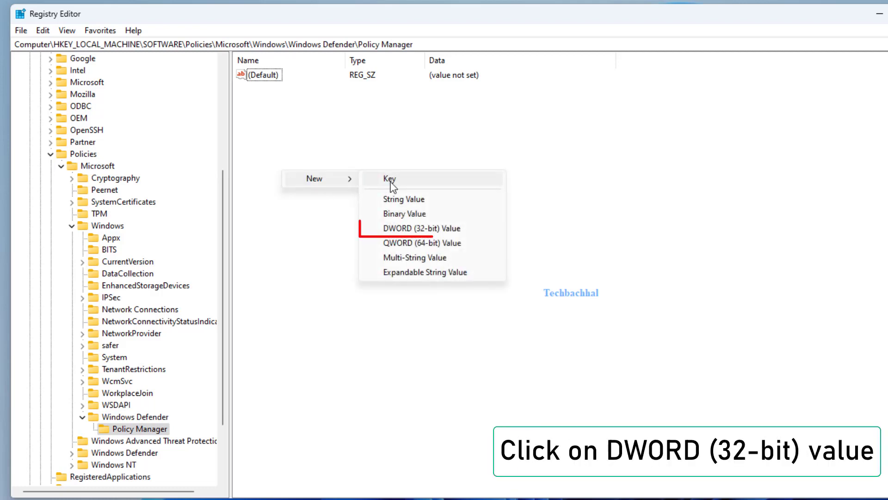
pyautogui.click(401, 229)
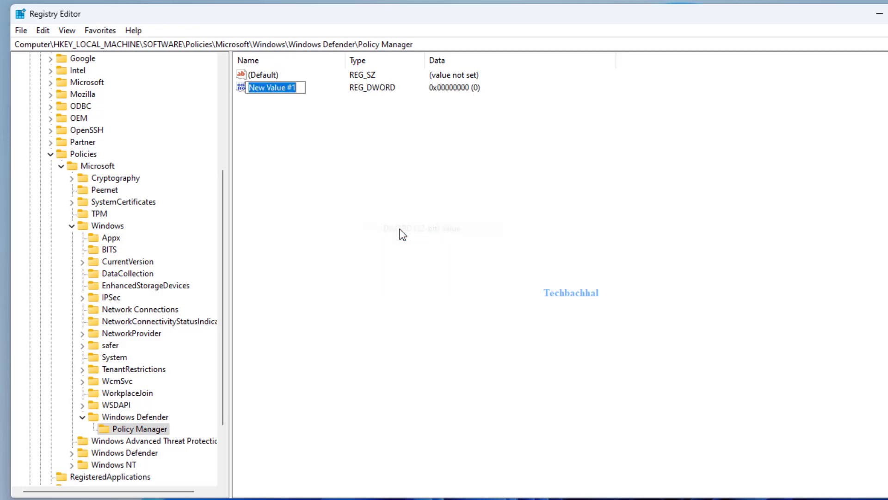
pyautogui.write('AllowUserUIAccess')
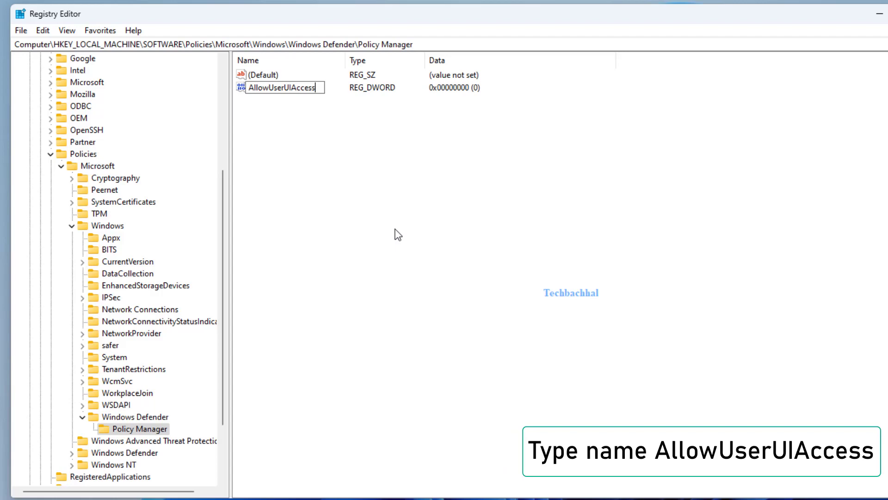
pyautogui.press('Return')
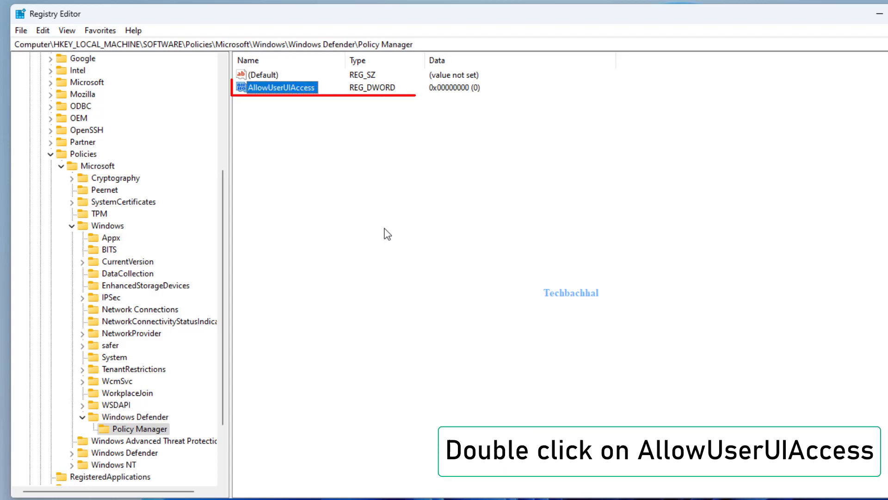
pyautogui.doubleClick(285, 91)
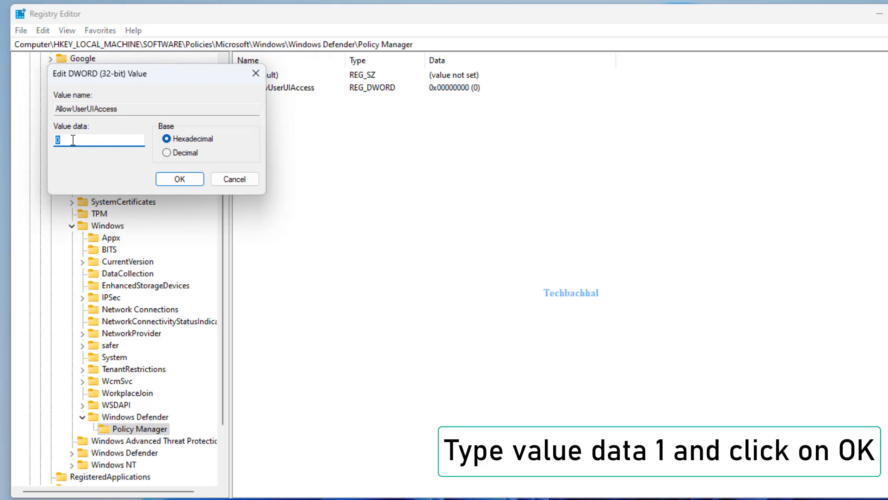
pyautogui.write('1')
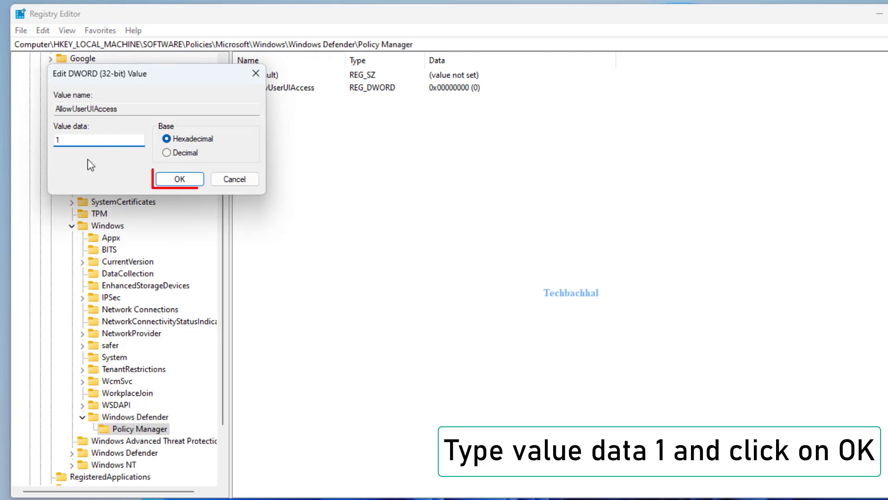
pyautogui.click(170, 178)
# - Collapse the HKEY_LOCAL_MACHINE branches back to Computer and close Registry Editor
pyautogui.click(72, 226)
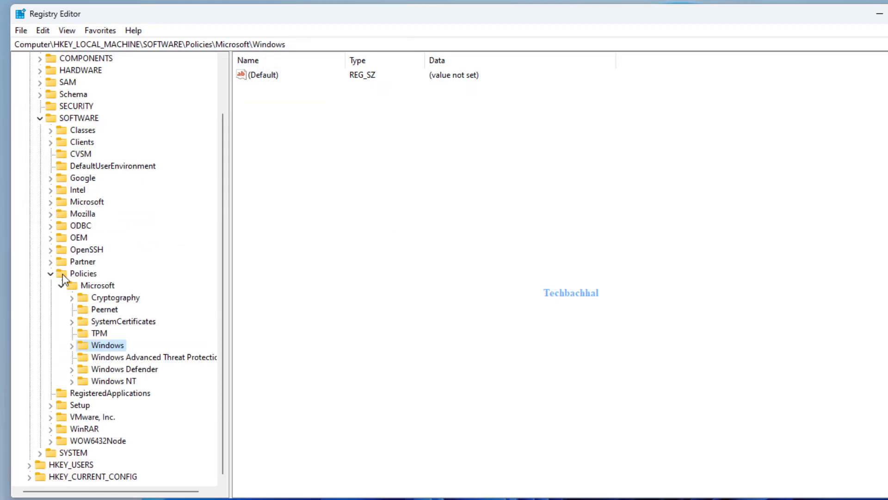
pyautogui.click(61, 286)
pyautogui.click(50, 333)
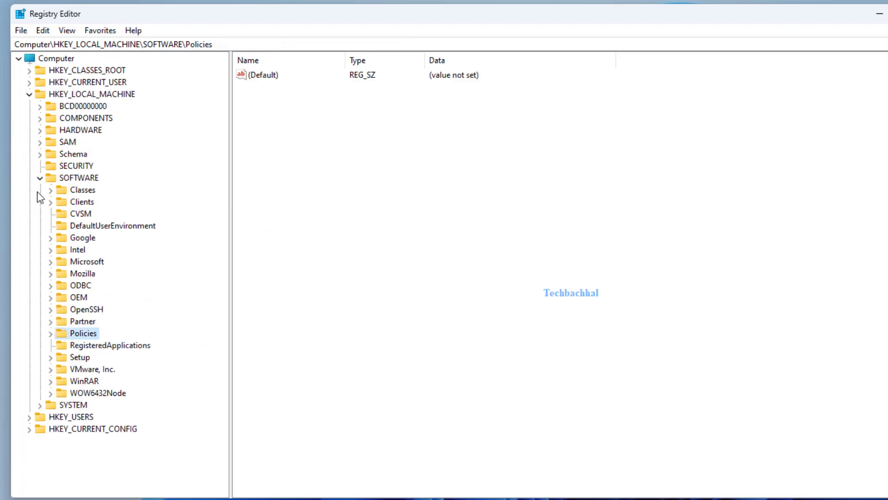
pyautogui.click(40, 178)
pyautogui.click(29, 94)
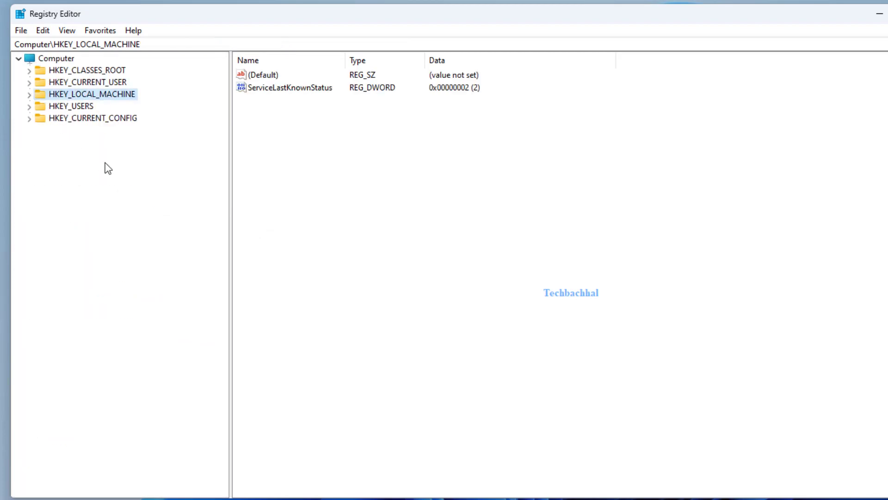
pyautogui.click(59, 60)
pyautogui.click(754, 46)
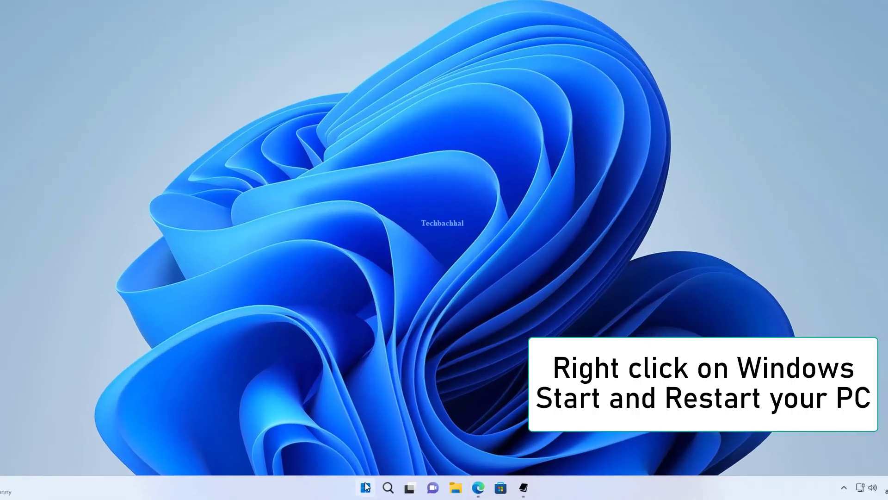
# - Restart the PC via the Start button's Shut down or sign out menu
pyautogui.rightClick(373, 488)
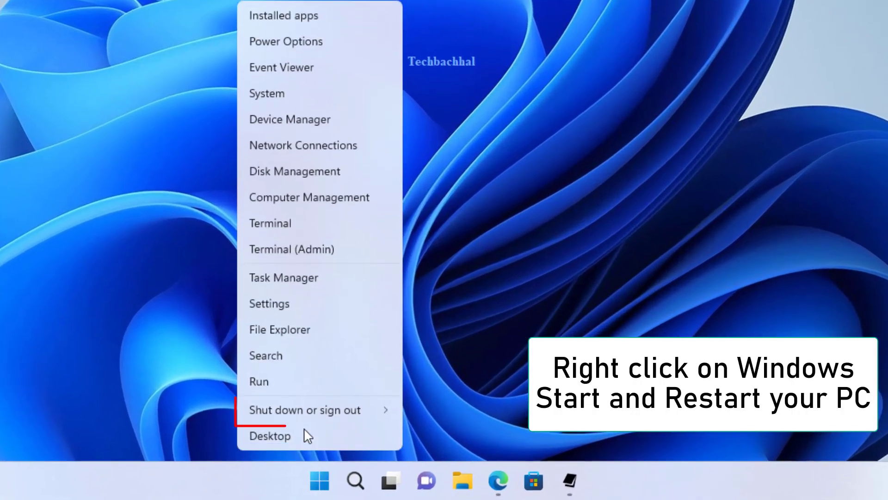
pyautogui.moveTo(366, 452)
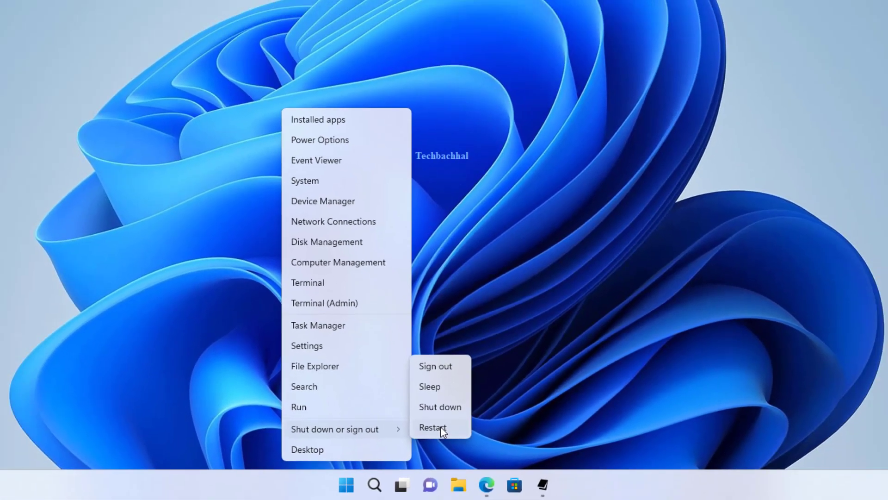
pyautogui.click(437, 408)
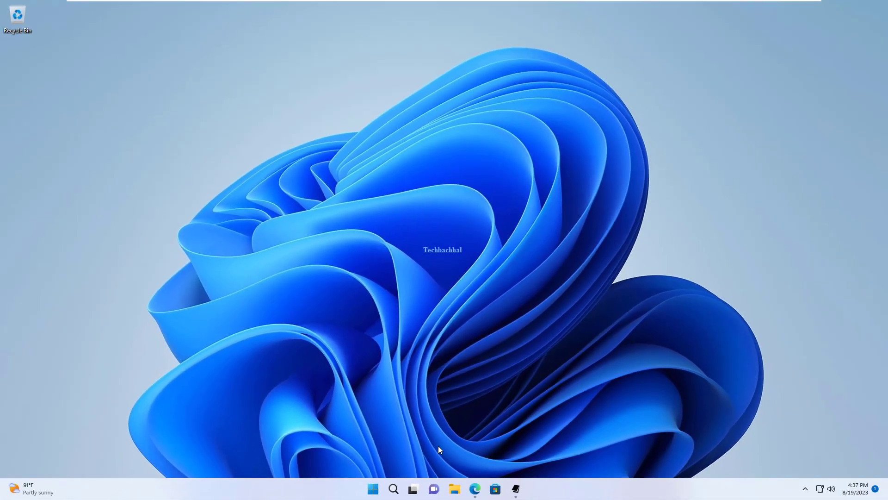